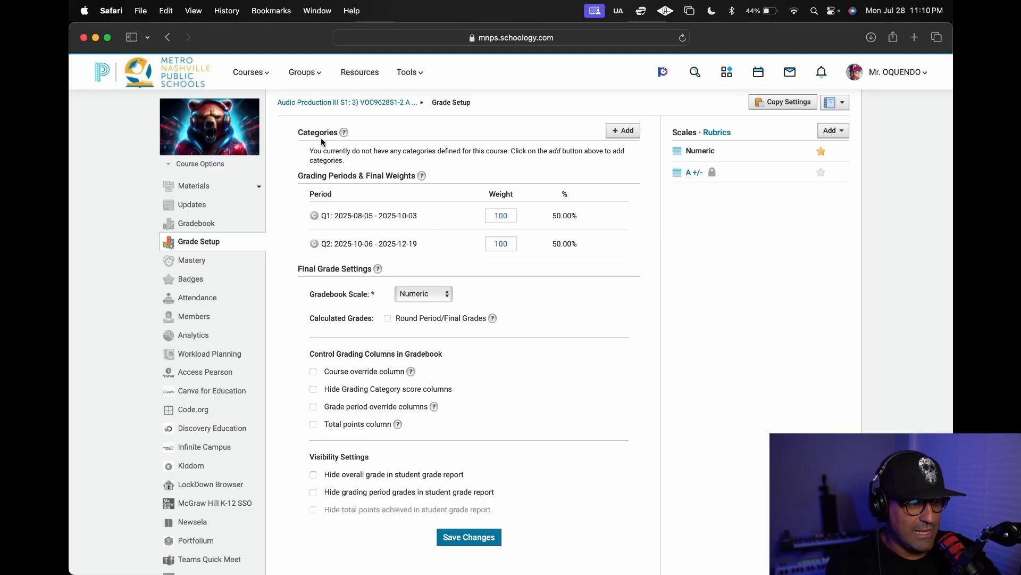
# Create a grading category named Formative for the Audio Production III S1 course.
pyautogui.click(625, 133)
pyautogui.click(500, 191)
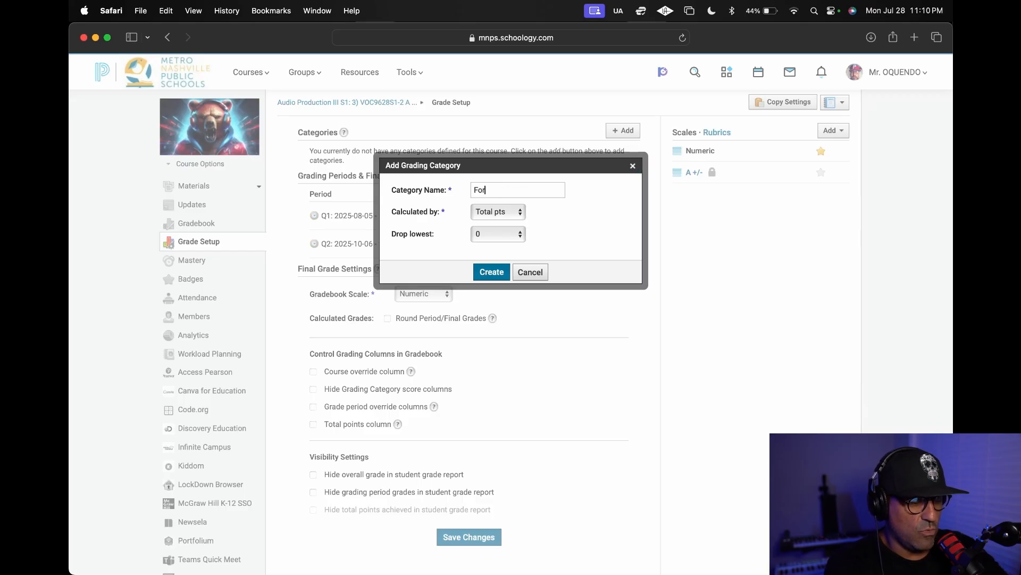
pyautogui.write('Formative')
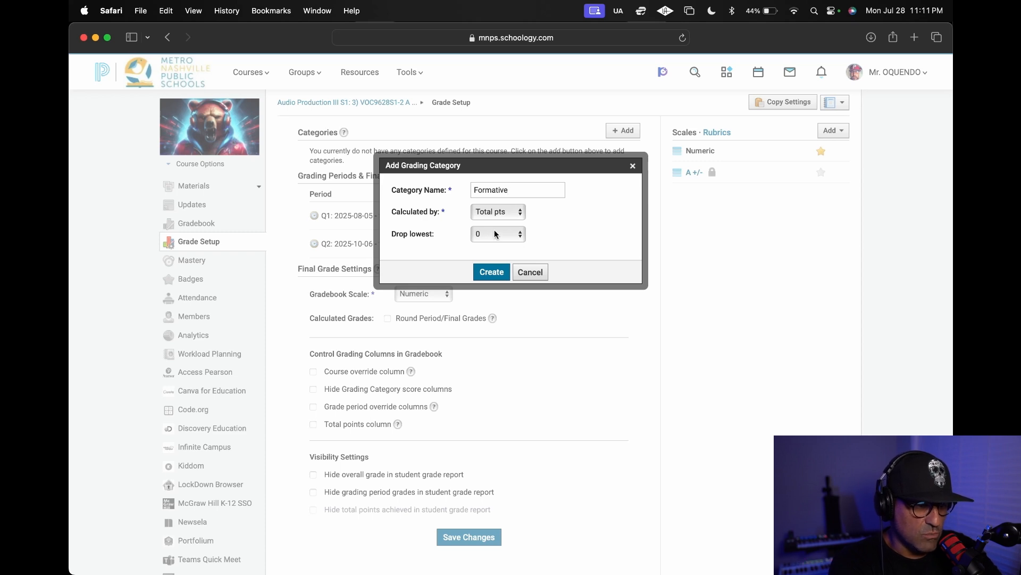
pyautogui.click(494, 272)
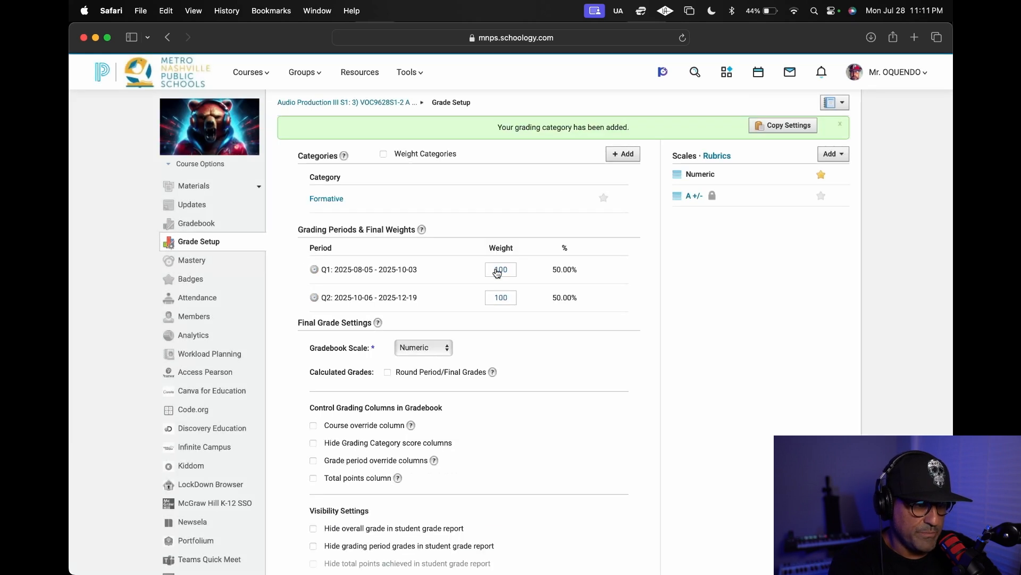
# Create a second grading category named Homework.
pyautogui.click(619, 154)
pyautogui.click(501, 189)
pyautogui.write('Homework')
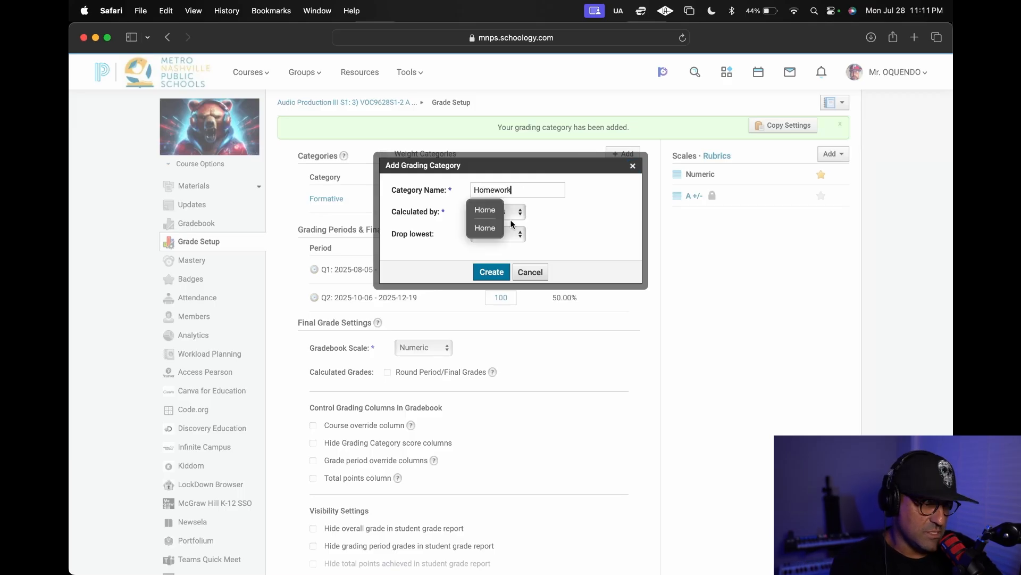
pyautogui.click(492, 275)
pyautogui.click(492, 272)
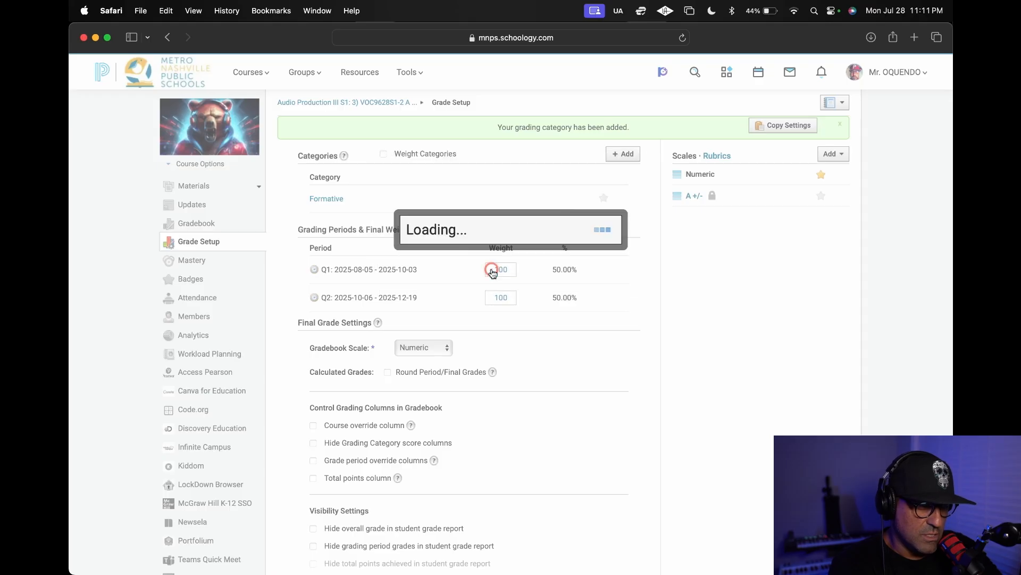
# Create a third grading category named Summative.
pyautogui.click(625, 155)
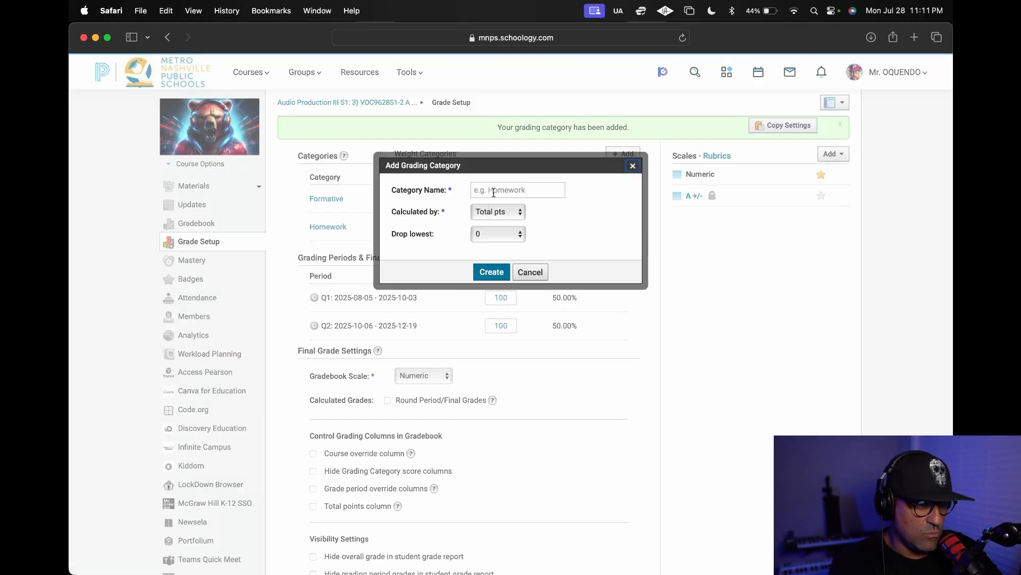
pyautogui.write('Summative')
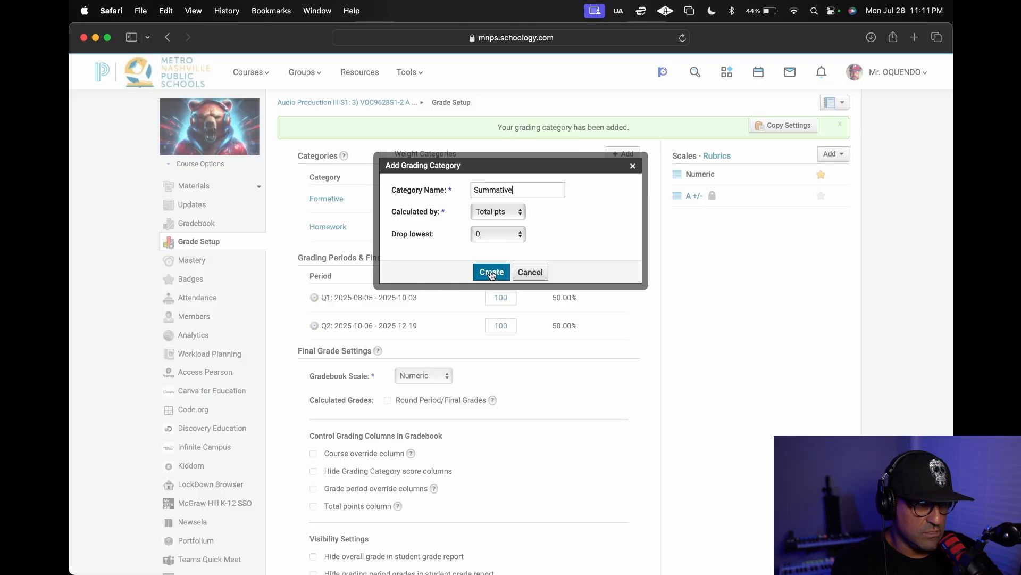
pyautogui.click(492, 272)
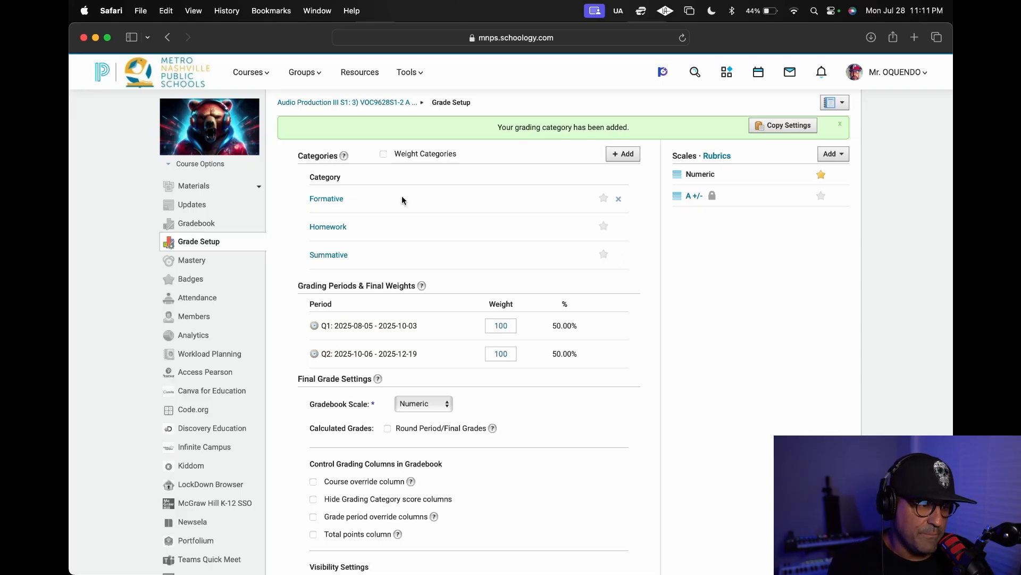
# Turn on category weighting and set the weights to 0 for Formative, 10 for Homework and 90 for Summative.
pyautogui.click(383, 155)
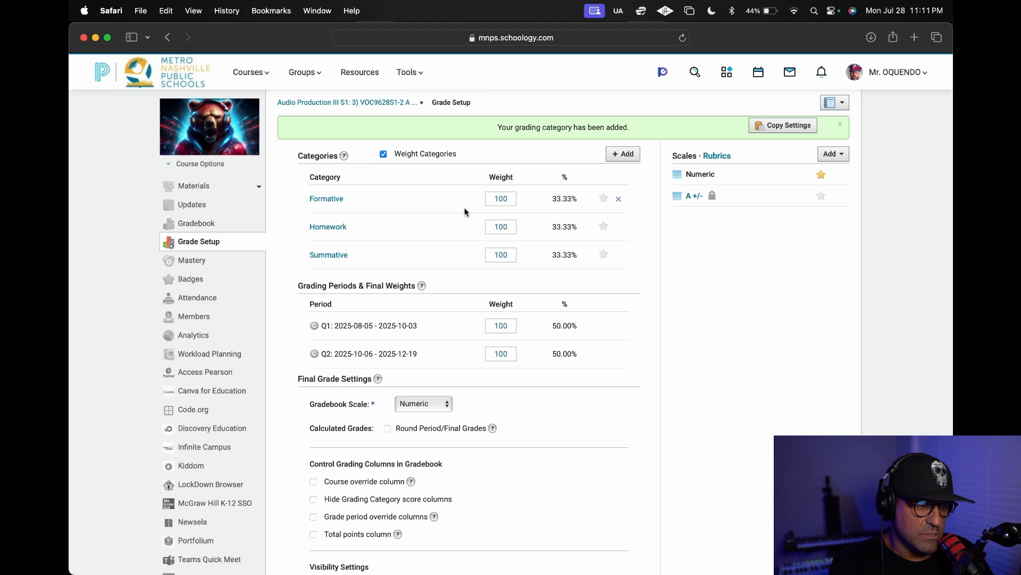
pyautogui.doubleClick(503, 176)
pyautogui.write('0')
pyautogui.doubleClick(504, 204)
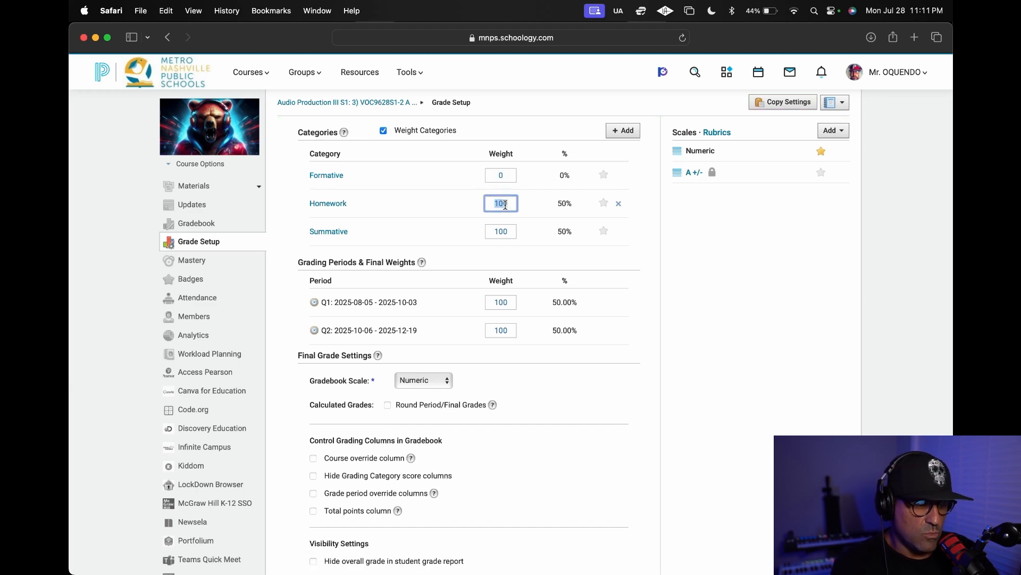
pyautogui.write('10')
pyautogui.doubleClick(503, 232)
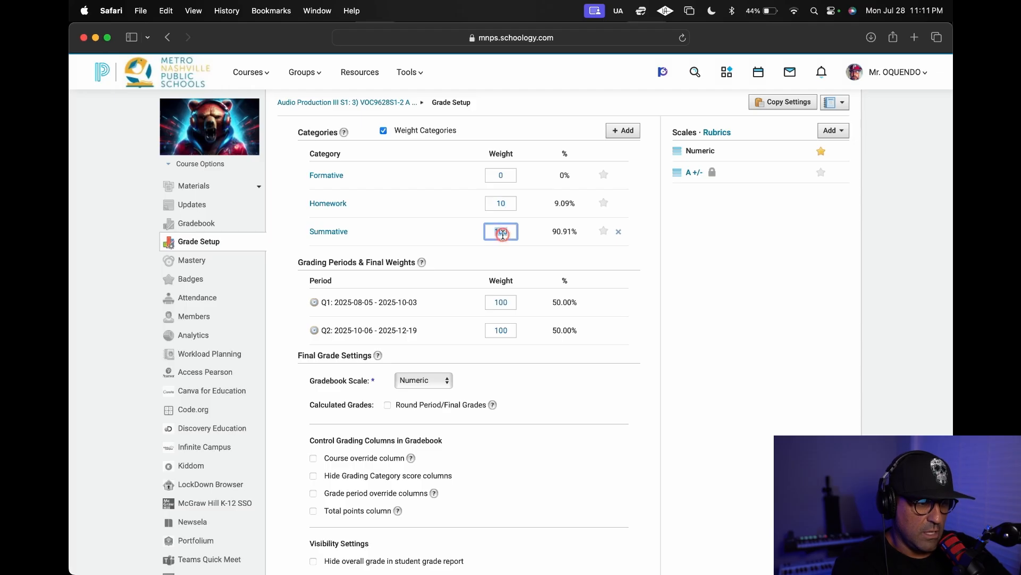
pyautogui.write('90')
pyautogui.click(742, 279)
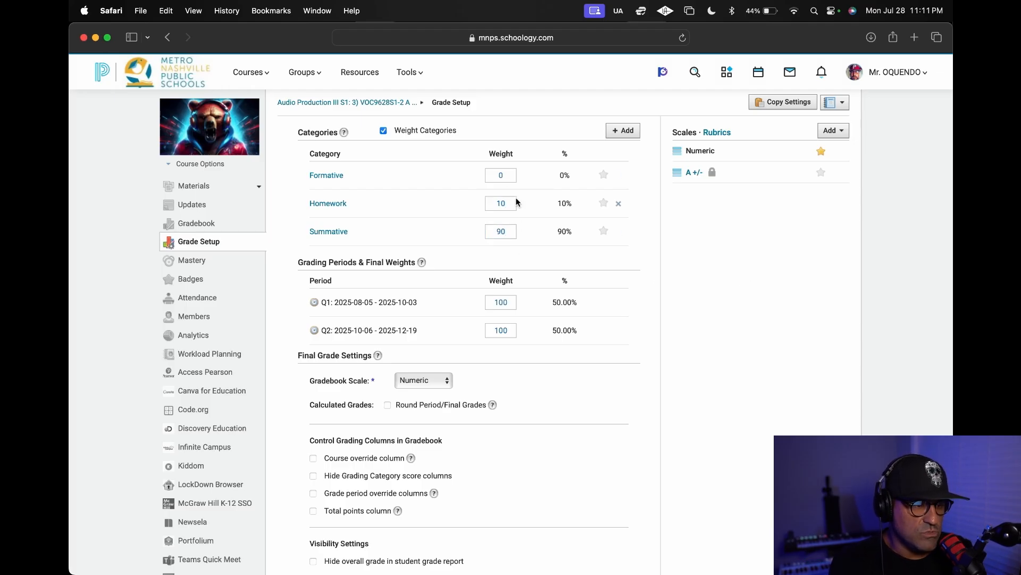
# Enable the course override column, hide overall and grading period grades in the student grade report, and save the changes.
pyautogui.scroll(-4, 520, 400)
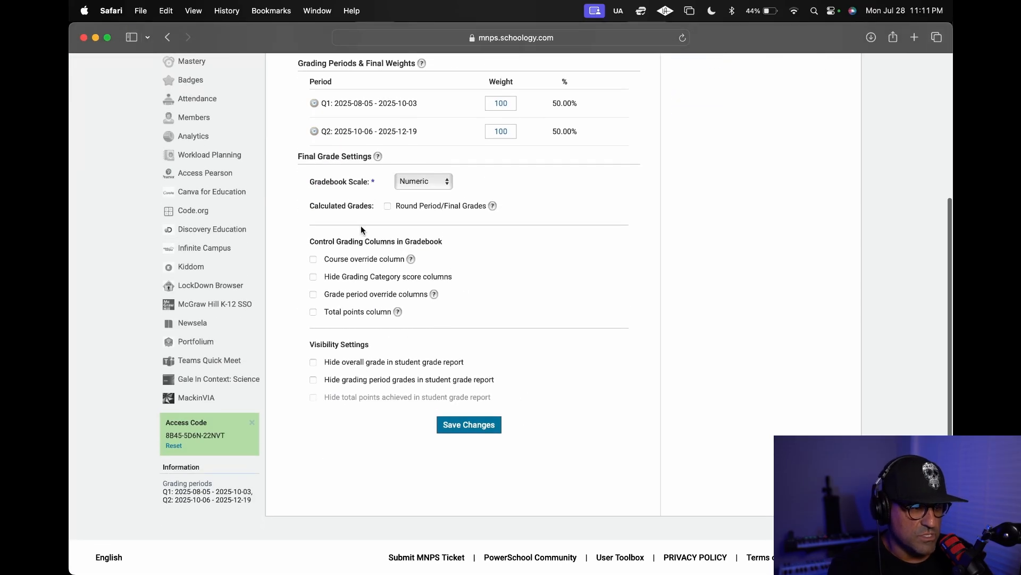
pyautogui.click(313, 260)
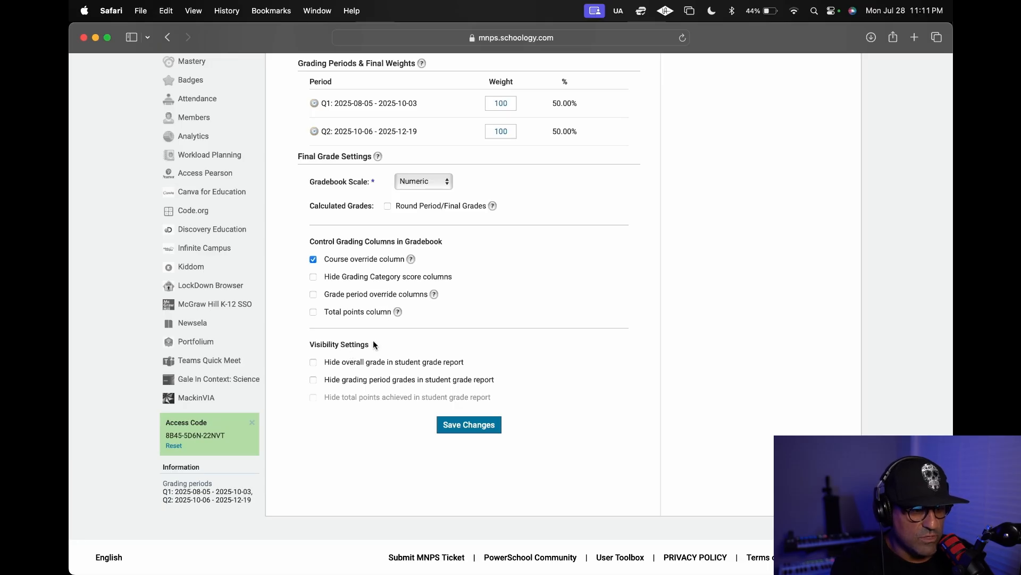
pyautogui.click(314, 364)
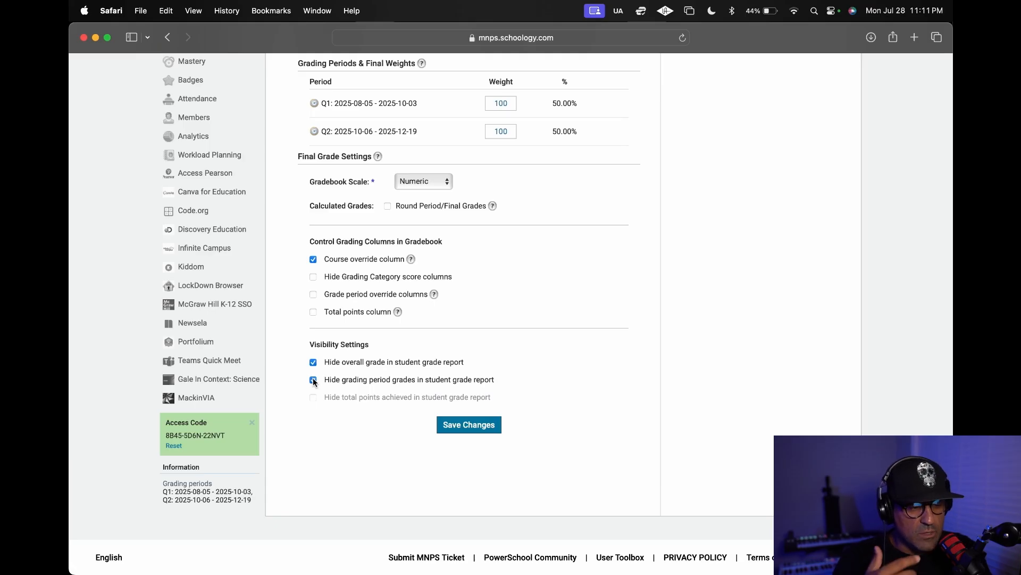
pyautogui.scroll(1, 748, 343)
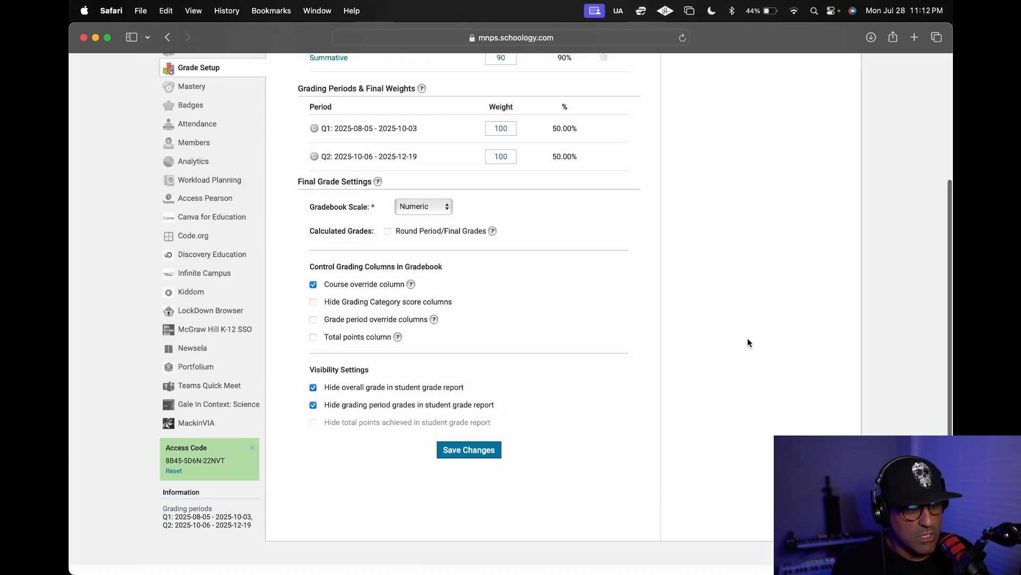
pyautogui.scroll(5, 748, 343)
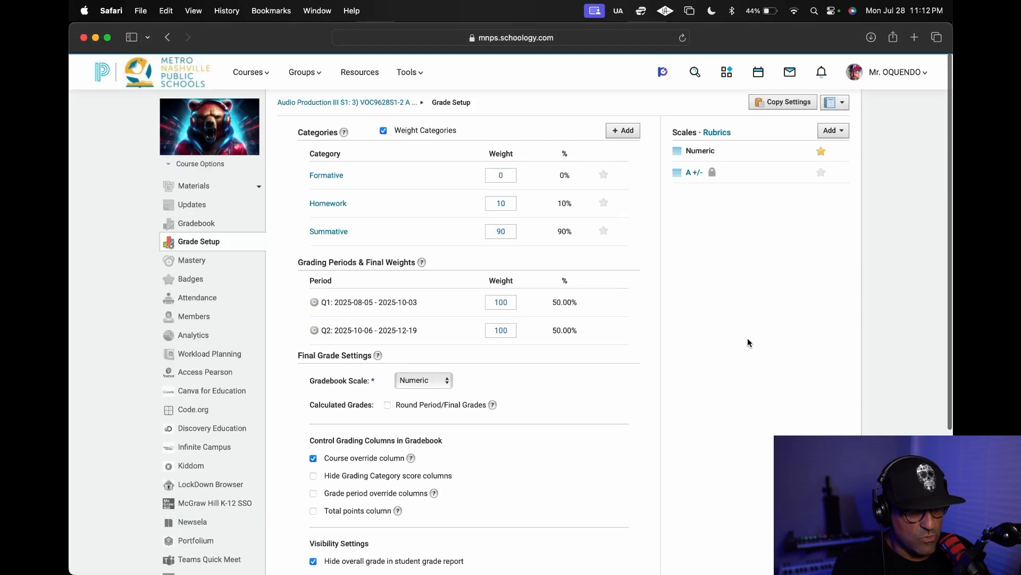
pyautogui.scroll(-2, 748, 343)
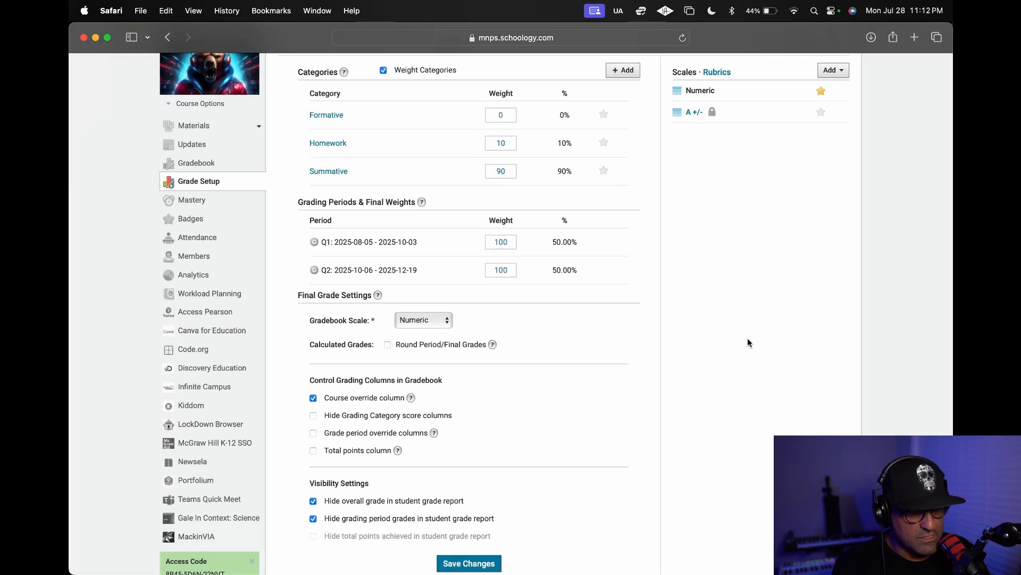
pyautogui.scroll(-5, 748, 343)
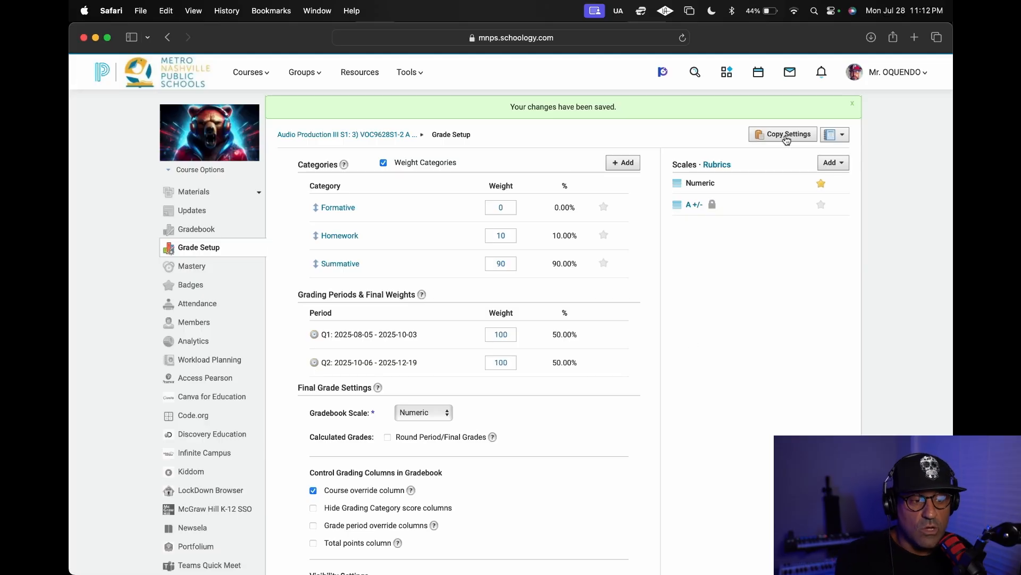
# Copy the categories, grading scales and rubrics to the Audio Production I S1 course, and save this course's grade setup.
pyautogui.click(784, 134)
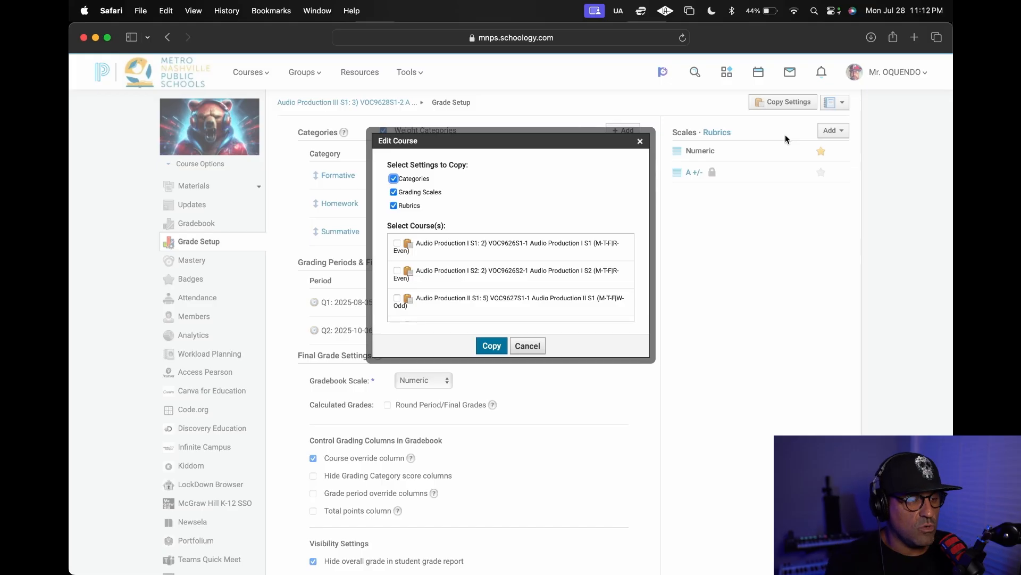
pyautogui.scroll(-3, 441, 275)
pyautogui.scroll(5, 442, 276)
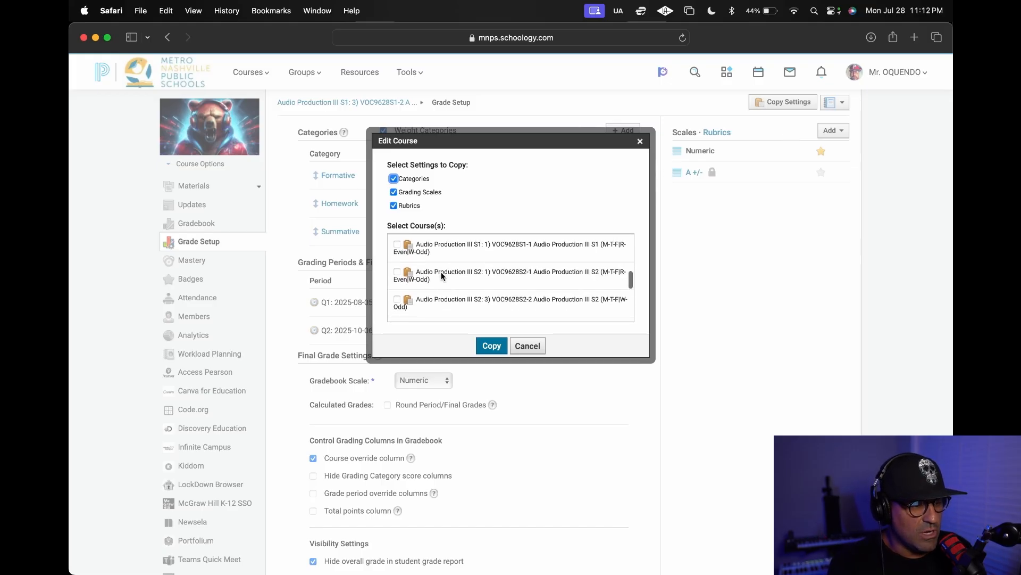
pyautogui.click(397, 243)
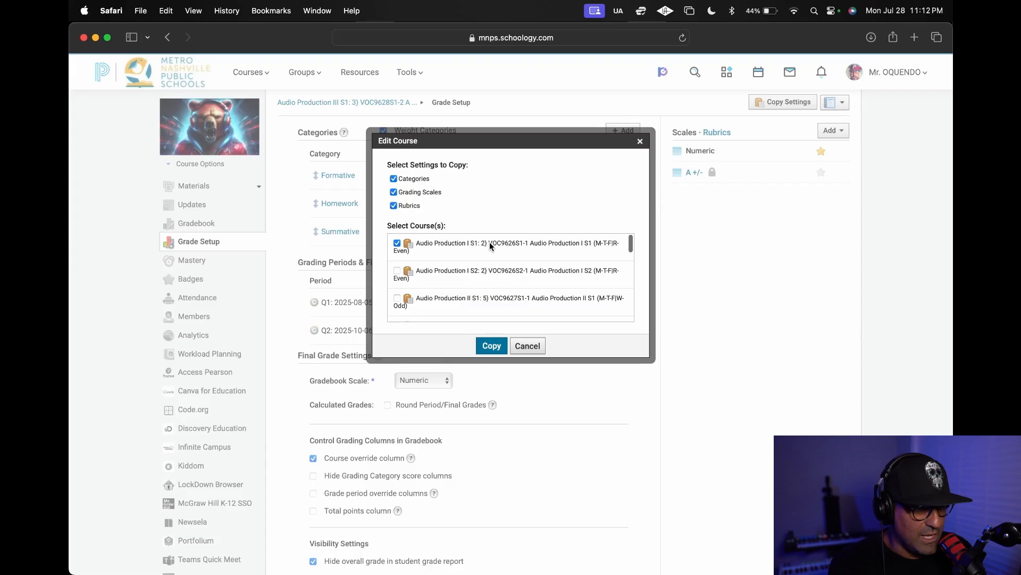
pyautogui.click(492, 346)
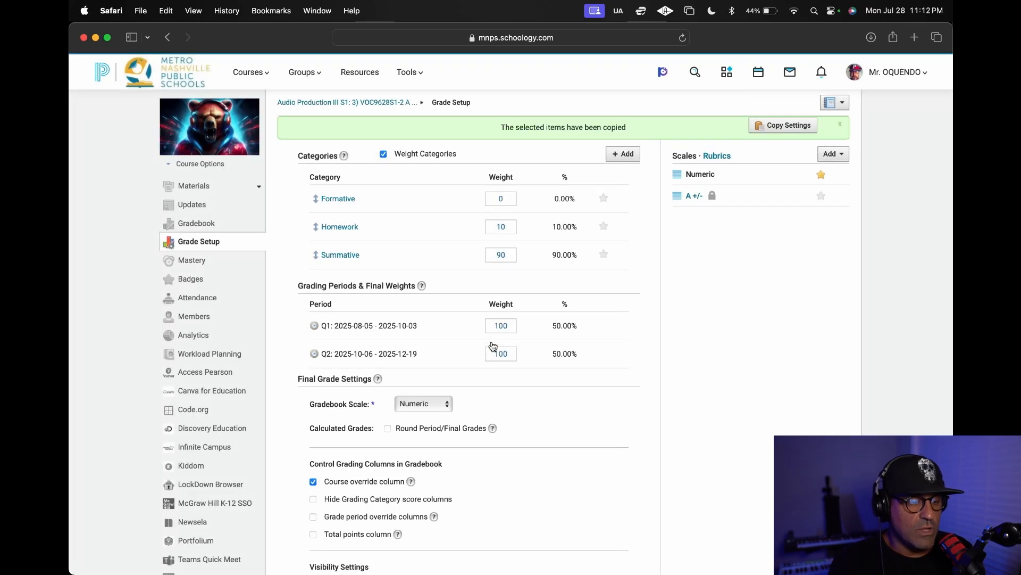
pyautogui.scroll(-5, 489, 367)
pyautogui.click(475, 447)
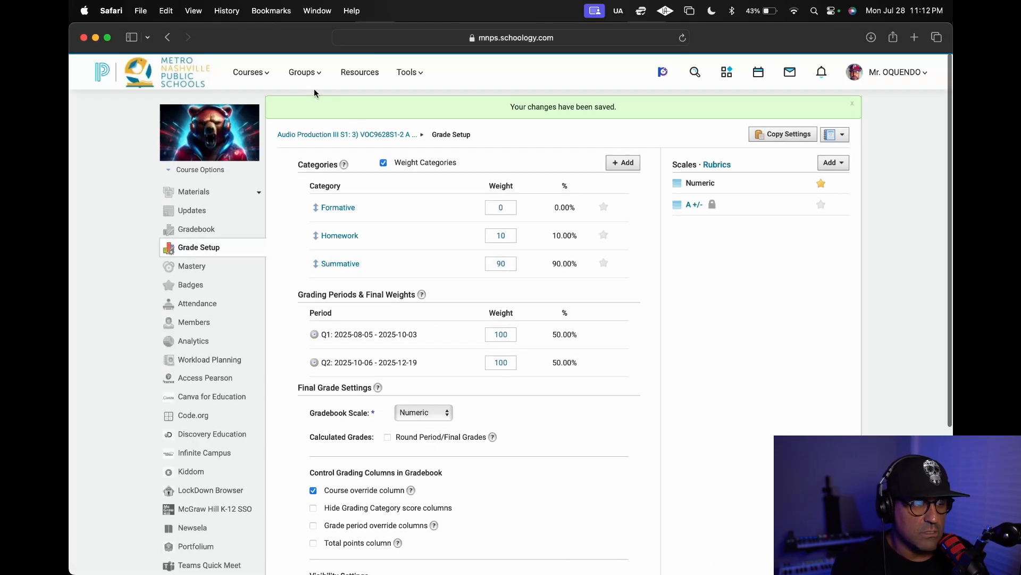
# Open the grade setup of the Audio Production I S1 course.
pyautogui.click(255, 75)
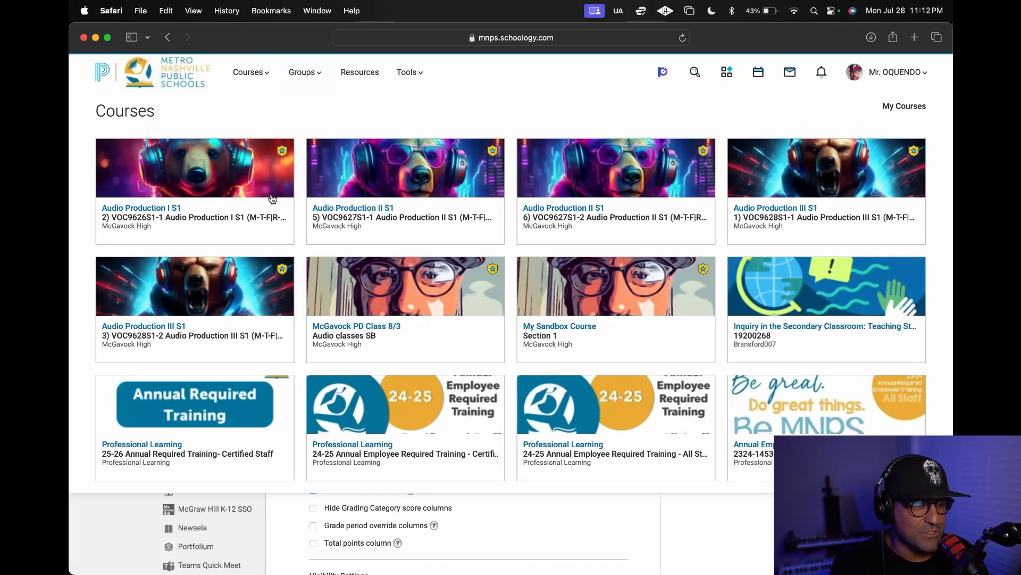
pyautogui.click(167, 177)
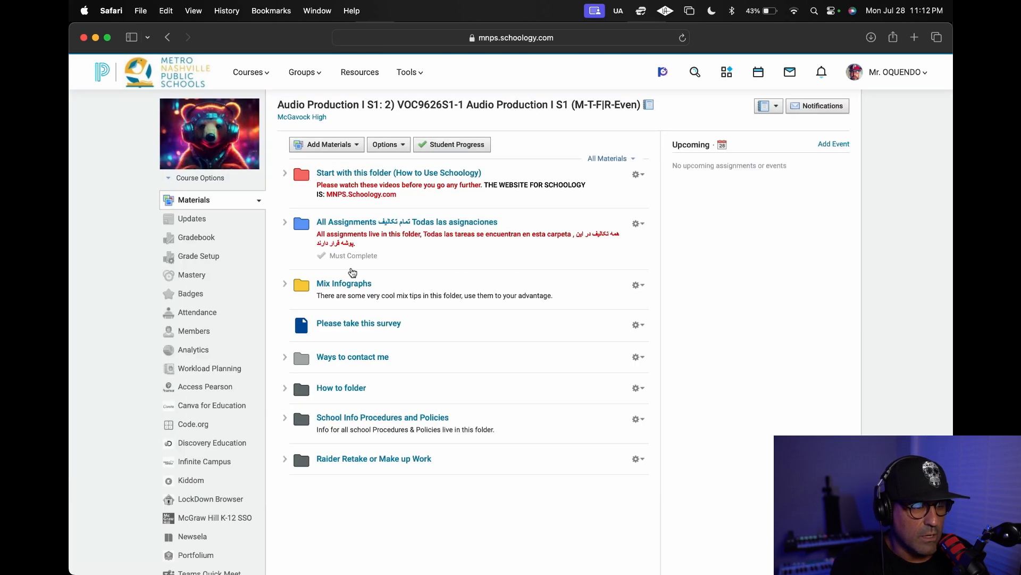
pyautogui.click(201, 257)
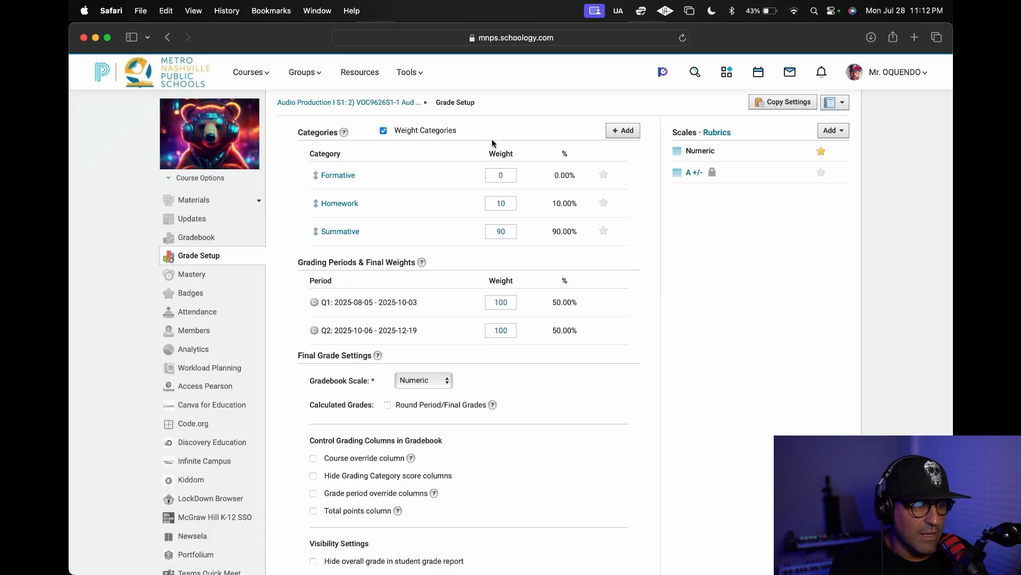
# In Audio Production I S1, enable the course override column, hide overall and grading period grades from students, and save.
pyautogui.scroll(-1, 480, 283)
pyautogui.scroll(-5, 480, 283)
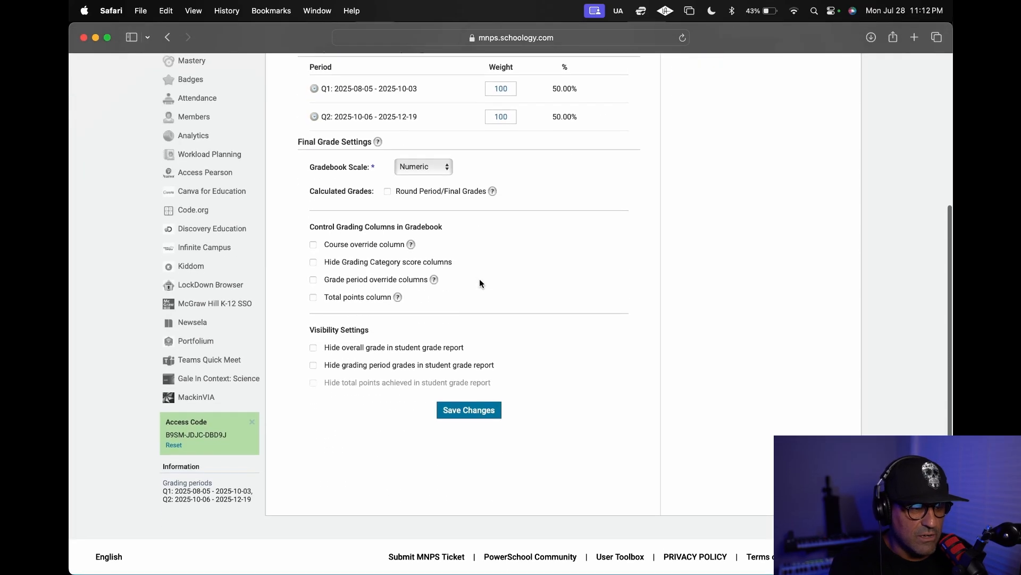
pyautogui.click(313, 246)
pyautogui.click(313, 348)
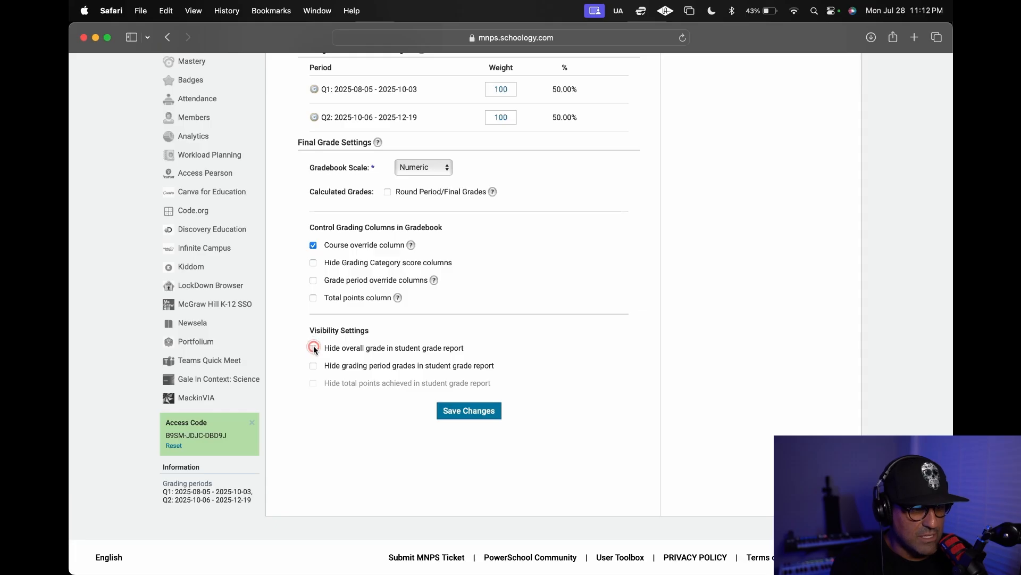
pyautogui.click(313, 366)
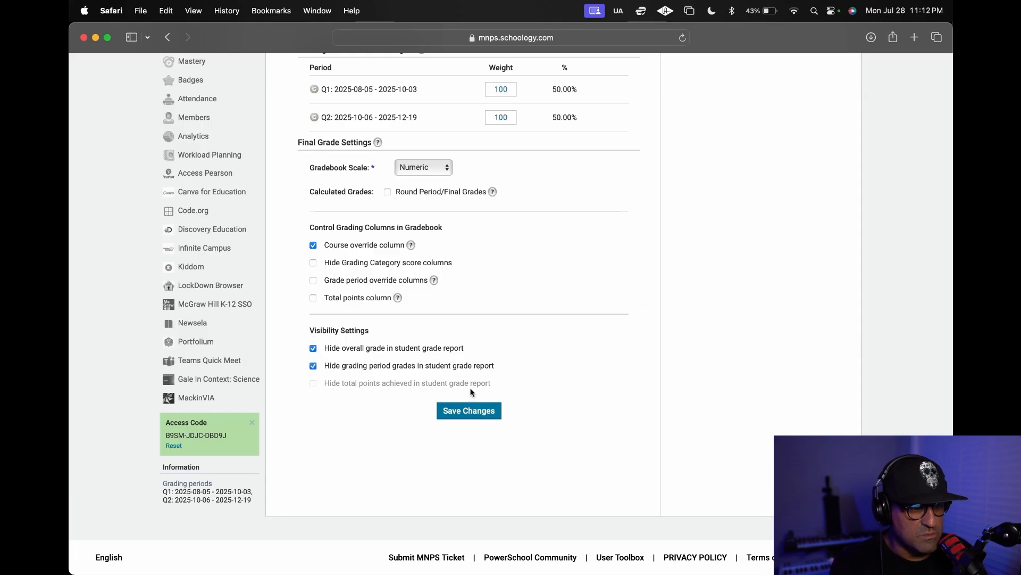
pyautogui.click(485, 412)
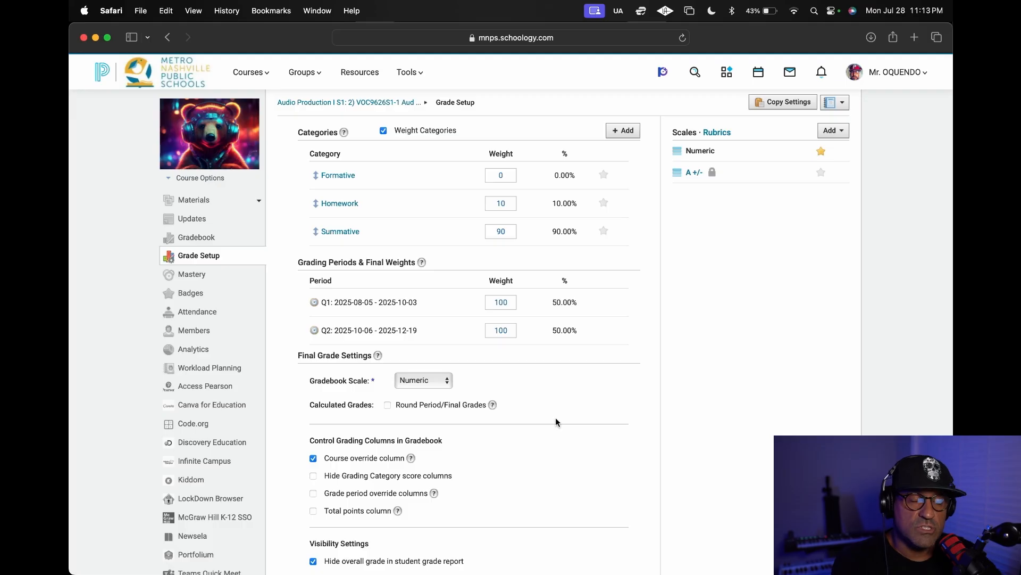
# Review the category weights, grading columns and visibility settings in the Audio Production I S1 grade setup.
pyautogui.scroll(-5, 555, 417)
pyautogui.scroll(5, 485, 295)
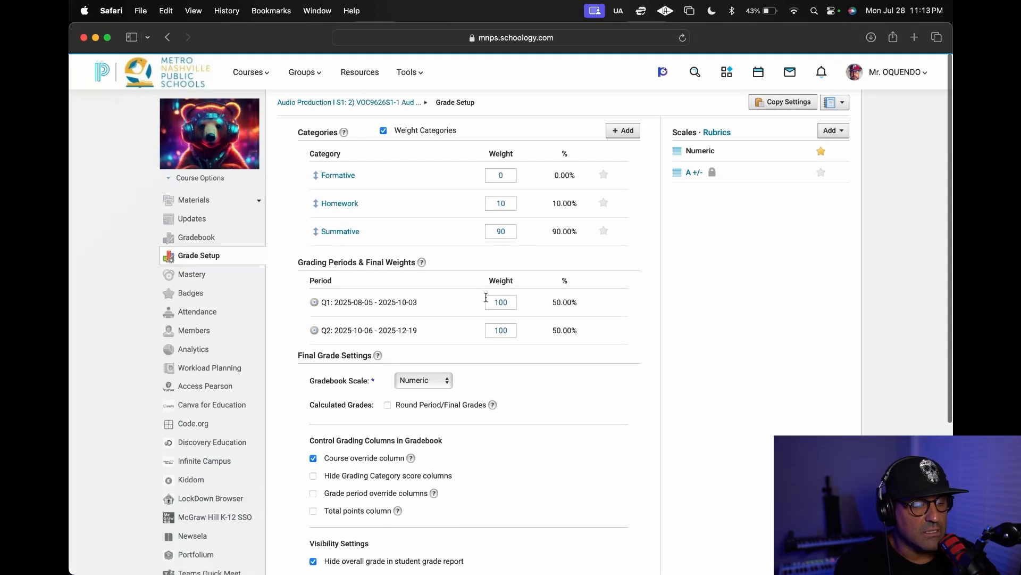
pyautogui.scroll(-5, 529, 264)
pyautogui.scroll(2, 537, 275)
pyautogui.scroll(1, 538, 277)
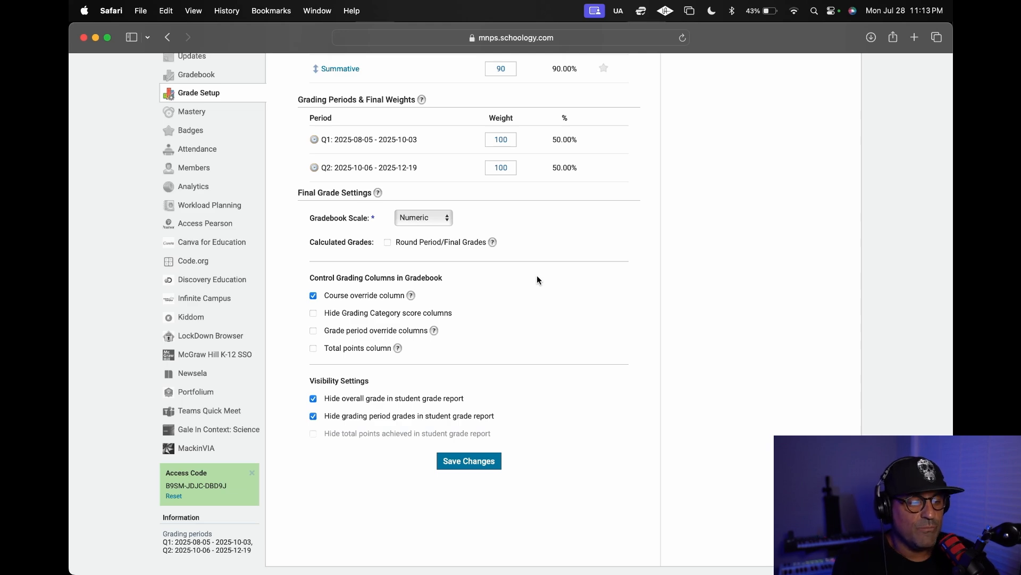
pyautogui.scroll(5, 537, 276)
pyautogui.scroll(-6, 537, 277)
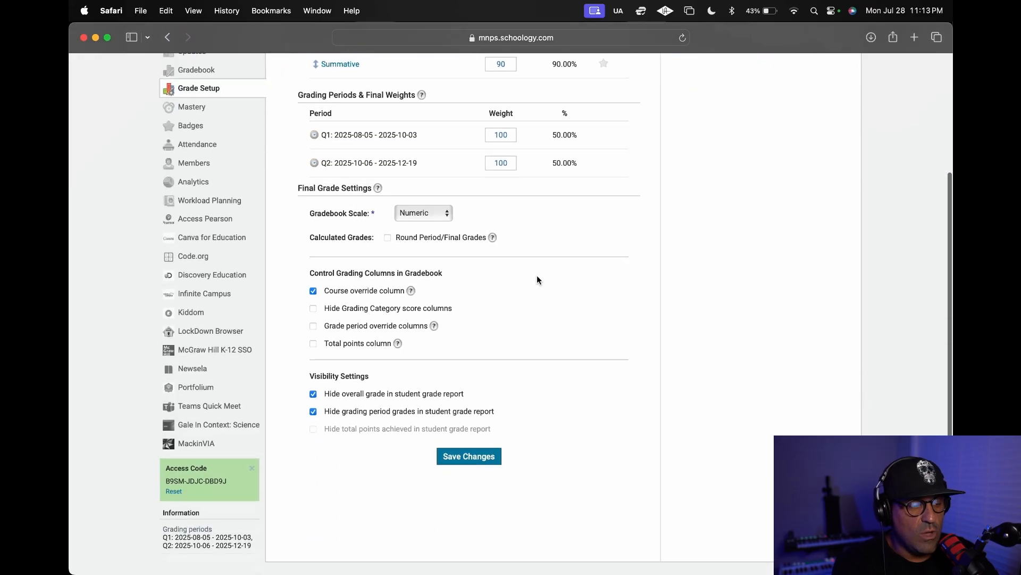
pyautogui.scroll(1, 372, 285)
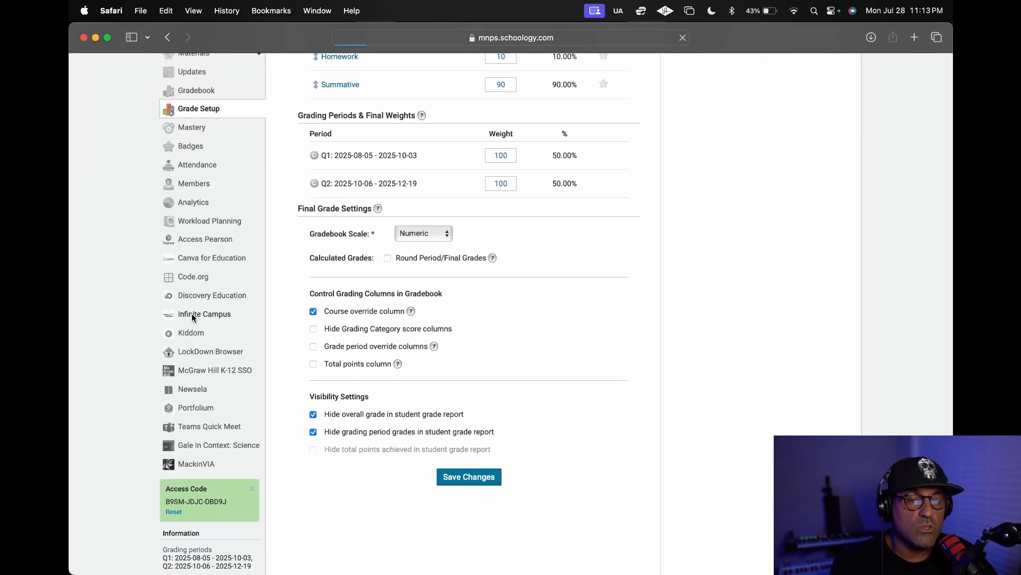
# Open the Infinite Campus integration for Audio Production I S1 and review the assignments listed for grade sync.
pyautogui.click(193, 315)
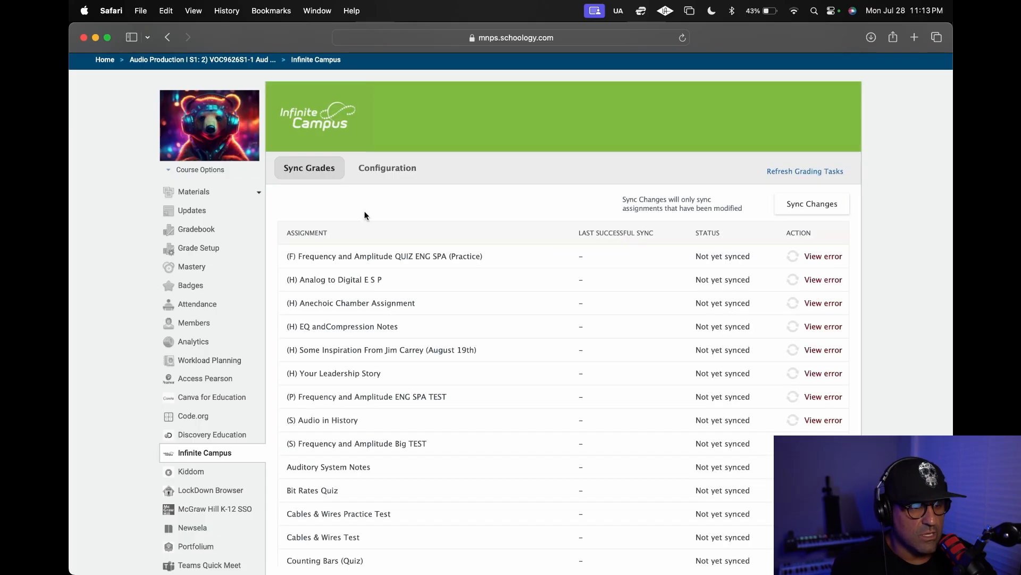
pyautogui.scroll(-5, 423, 353)
pyautogui.scroll(5, 471, 321)
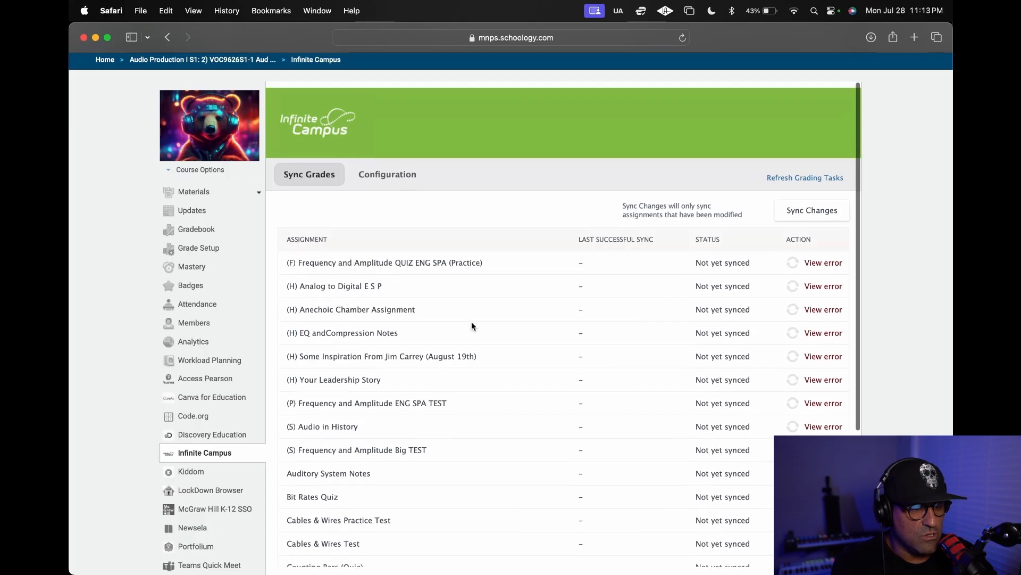
pyautogui.scroll(-5, 460, 310)
pyautogui.scroll(5, 473, 314)
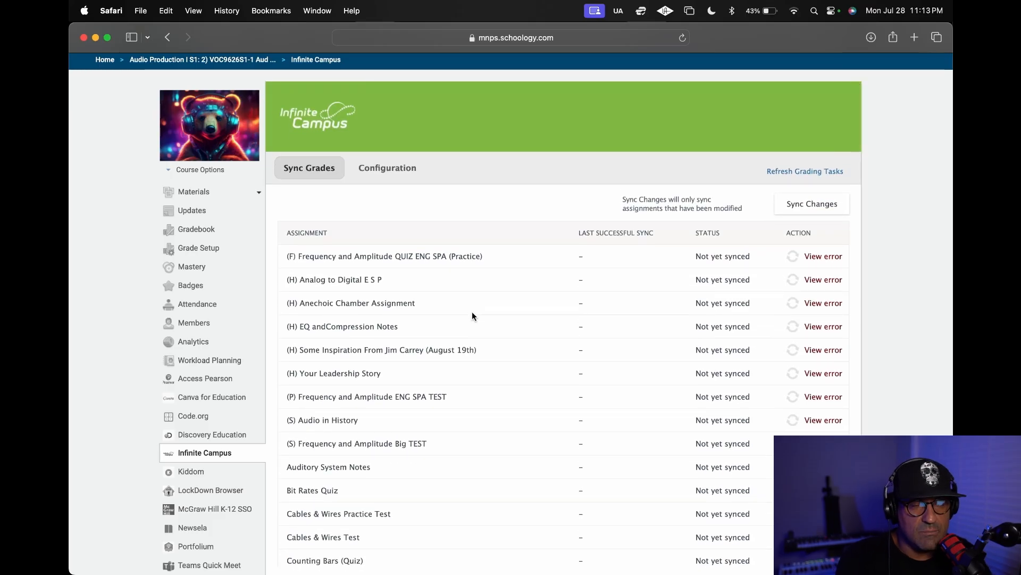
# Check both the grade sync and configuration views of Infinite Campus, ending on the category configuration.
pyautogui.click(392, 170)
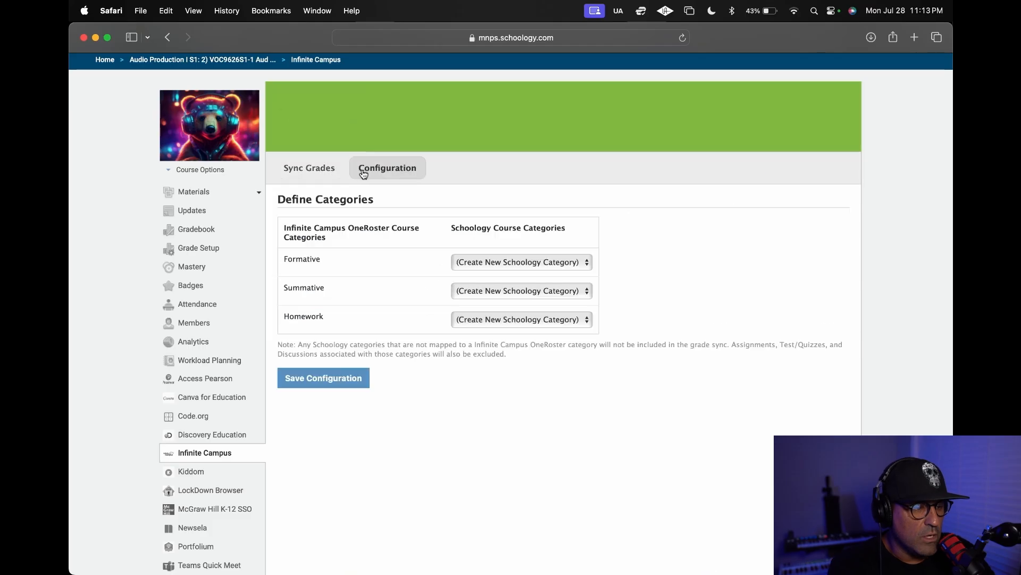
pyautogui.click(331, 173)
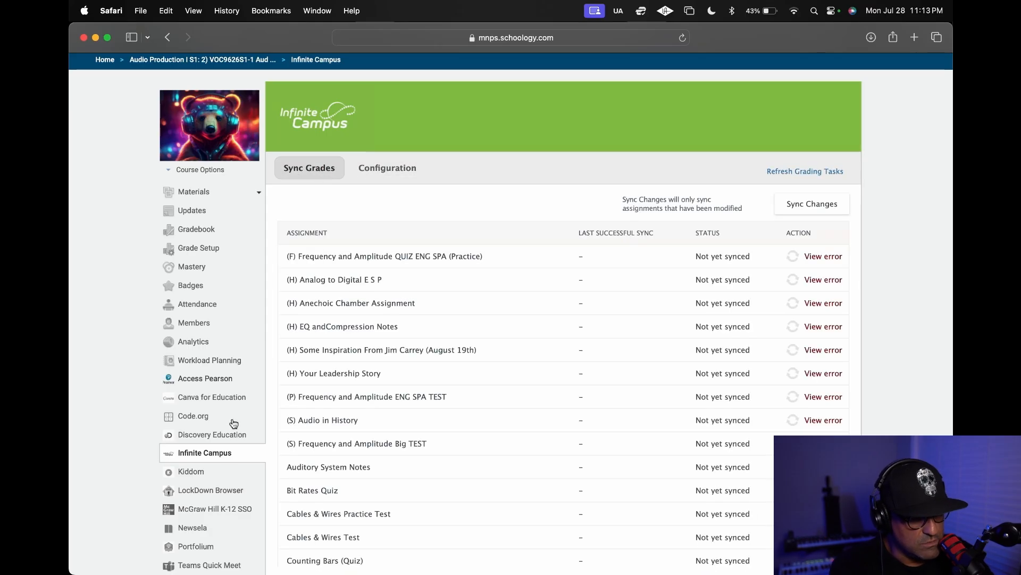
pyautogui.click(225, 456)
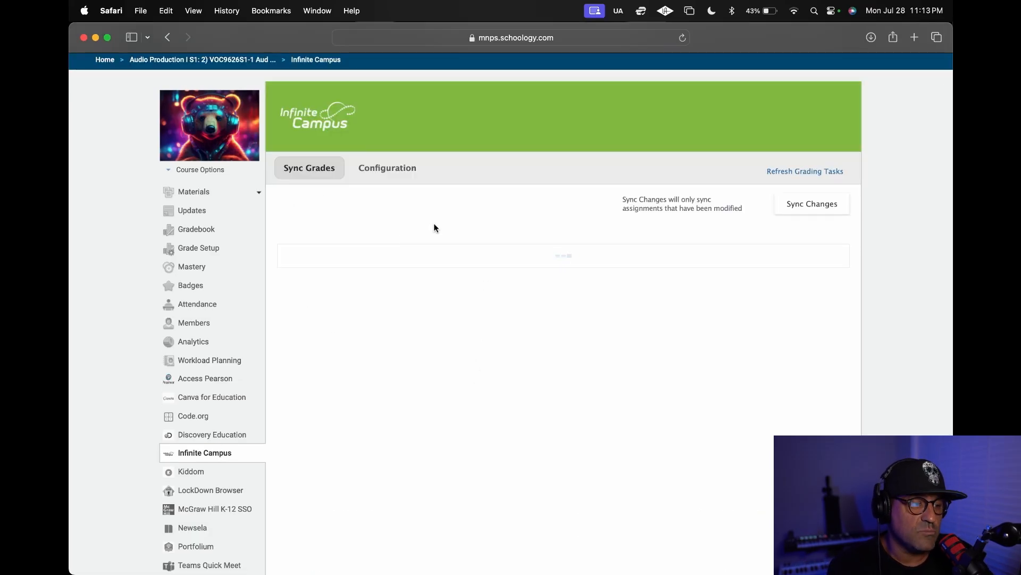
pyautogui.click(395, 176)
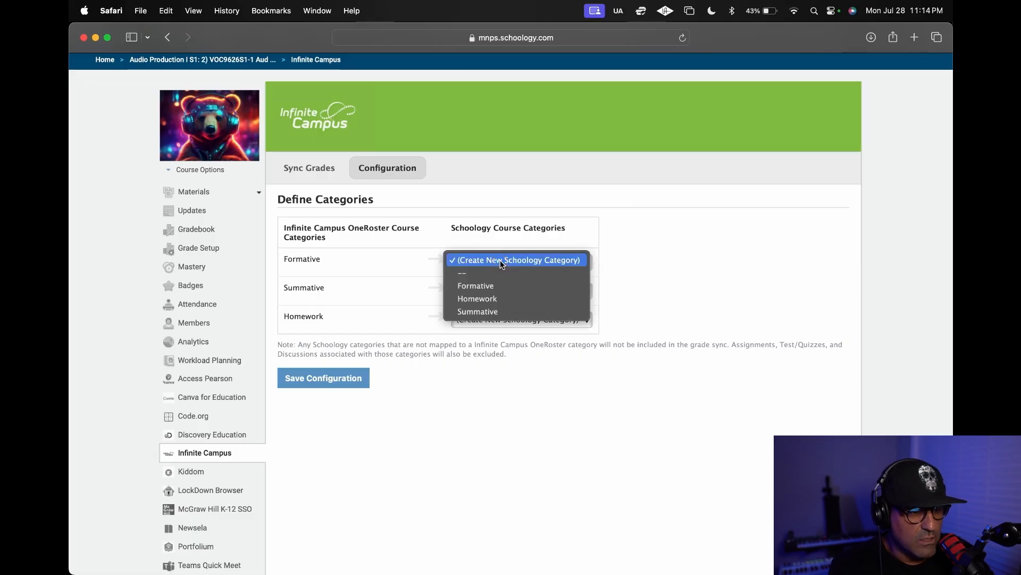
# Map the Infinite Campus categories Formative, Summative and Homework to the Schoology categories of the same names, and save the configuration.
pyautogui.click(338, 260)
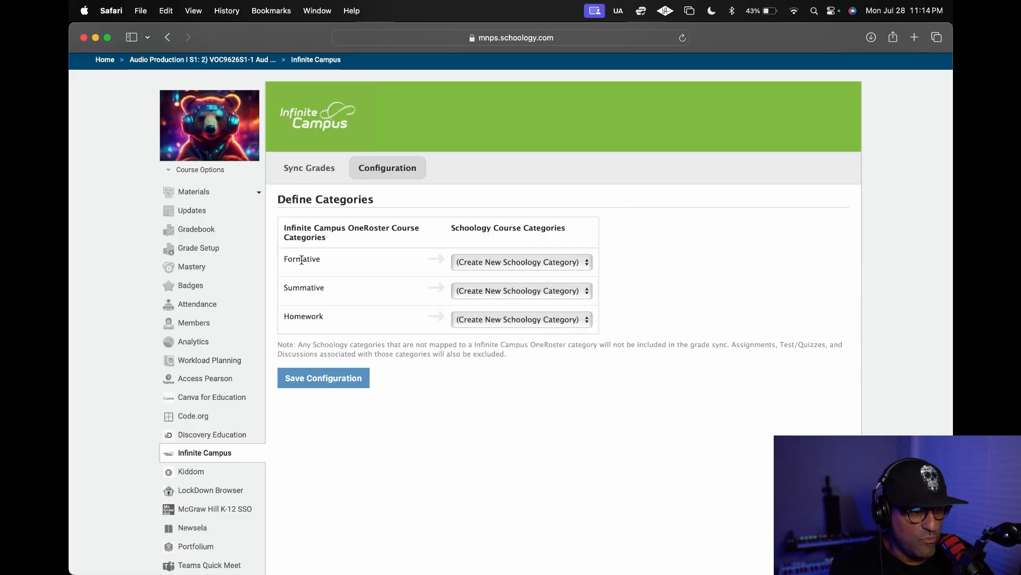
pyautogui.click(470, 262)
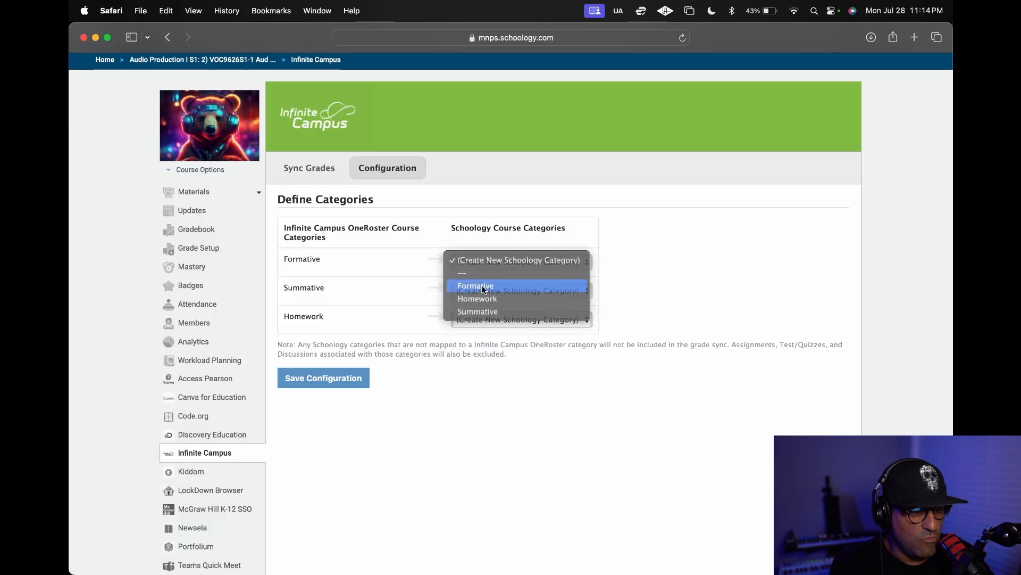
pyautogui.click(481, 285)
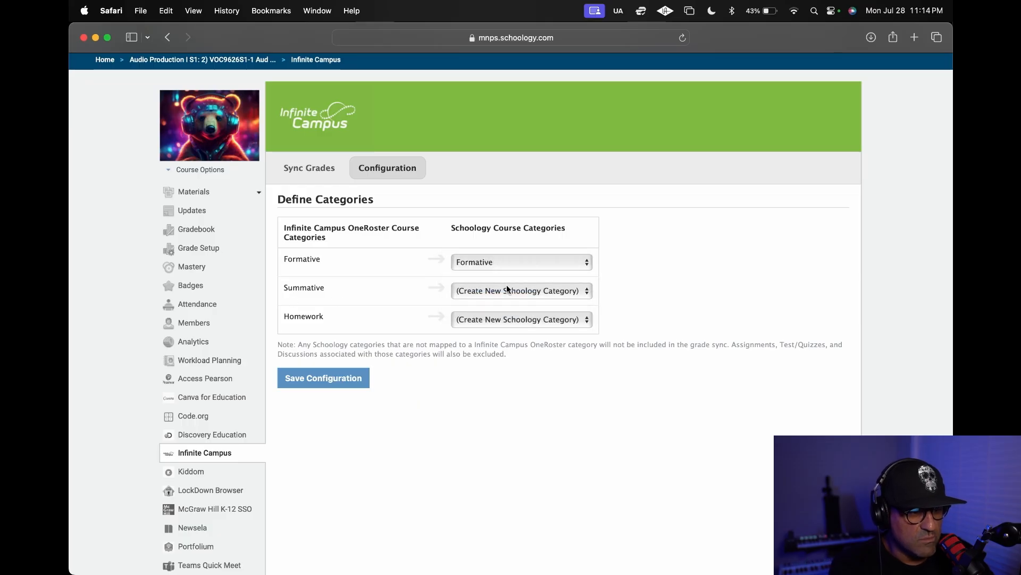
pyautogui.click(507, 289)
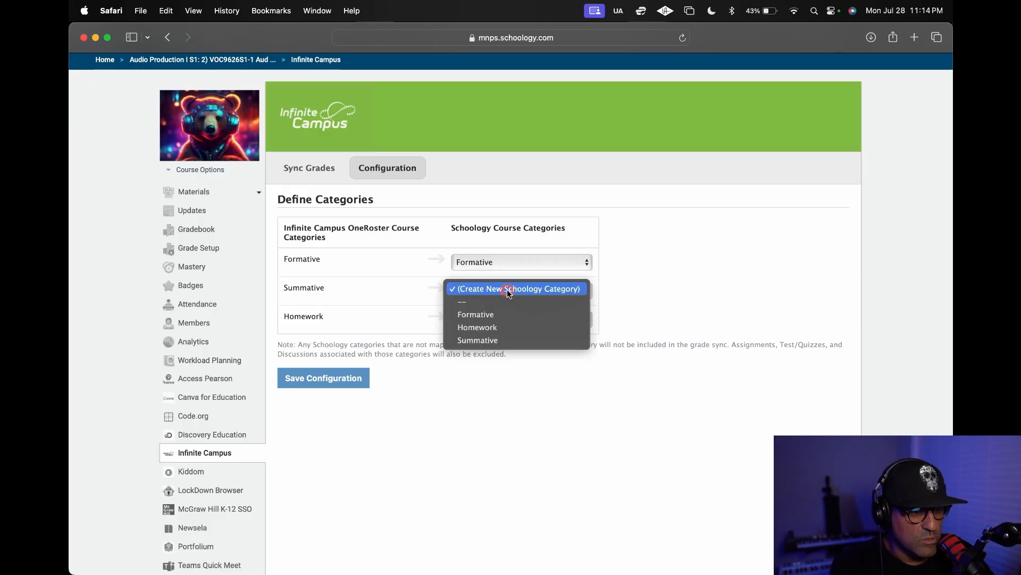
pyautogui.click(494, 339)
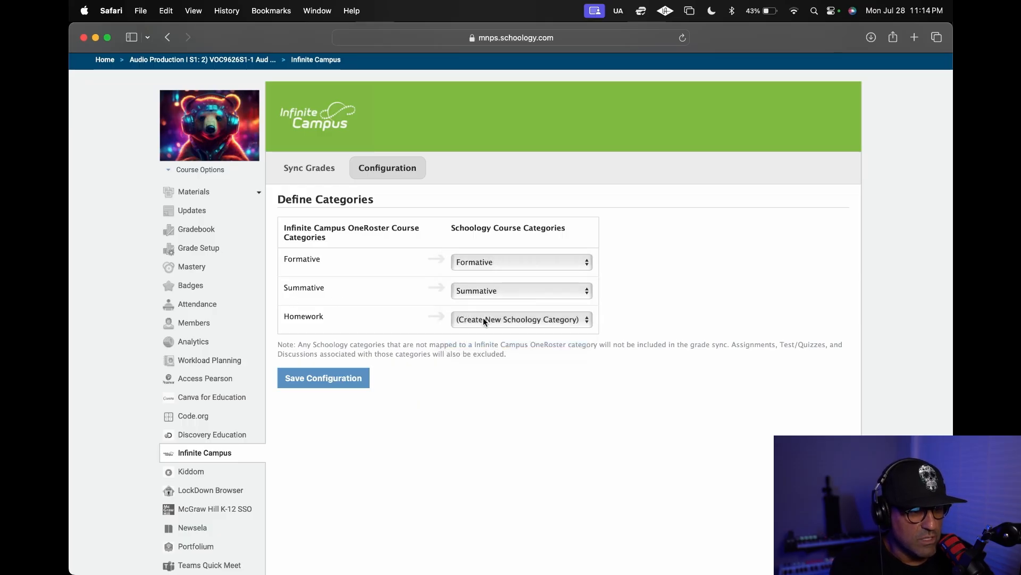
pyautogui.click(513, 324)
pyautogui.click(507, 355)
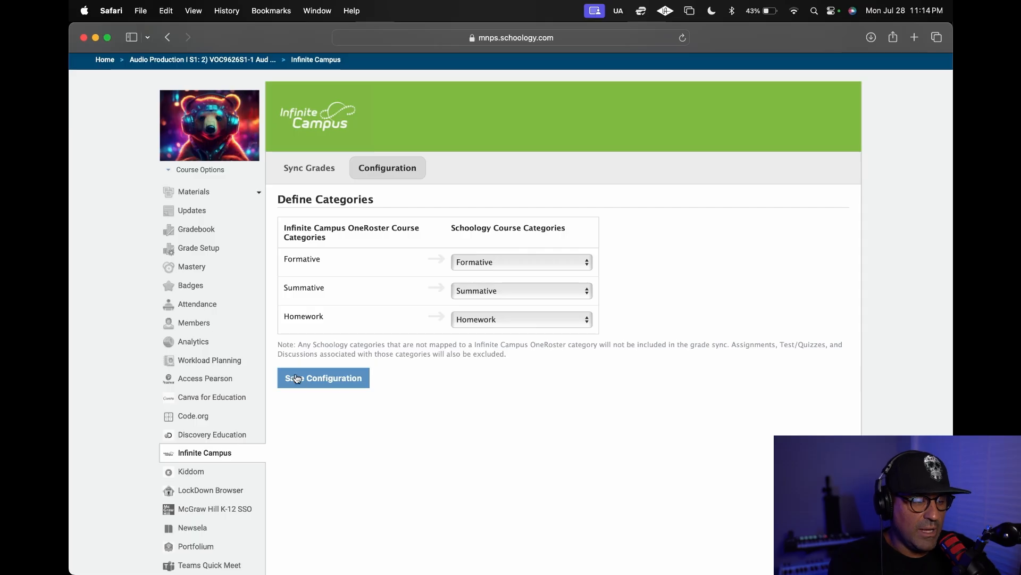
pyautogui.click(336, 379)
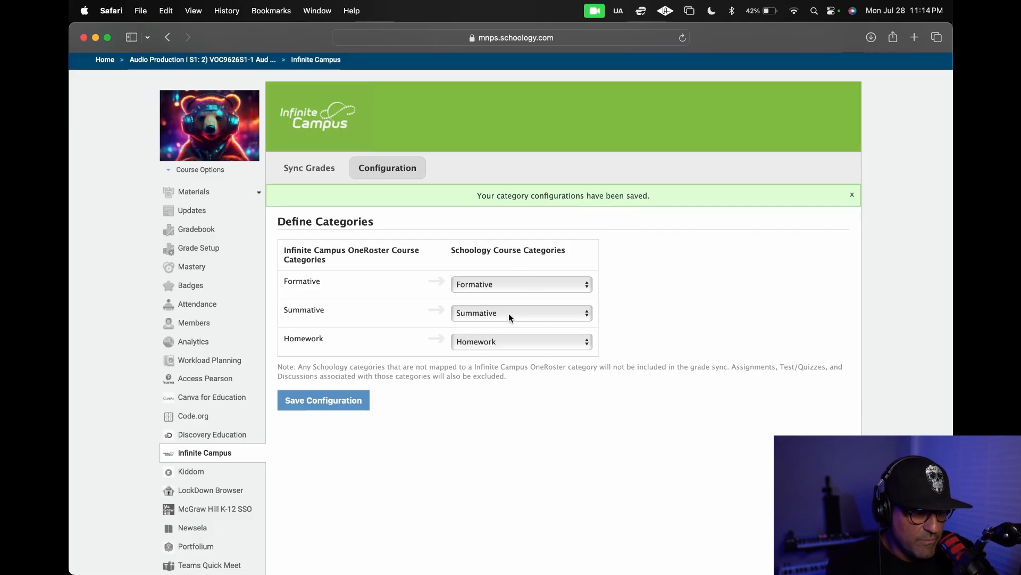
# Open the materials of the Audio Production I S1 course.
pyautogui.click(201, 192)
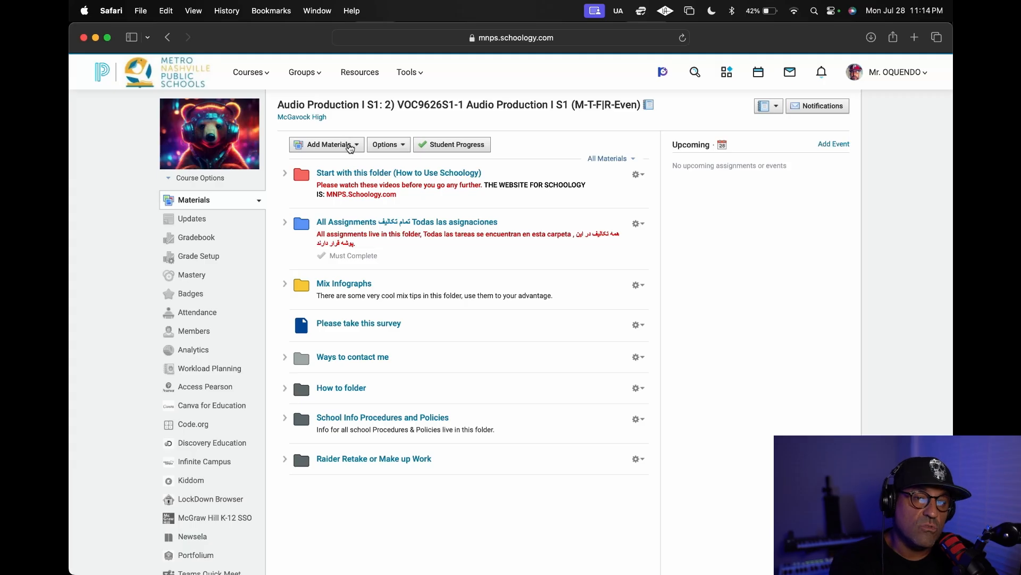